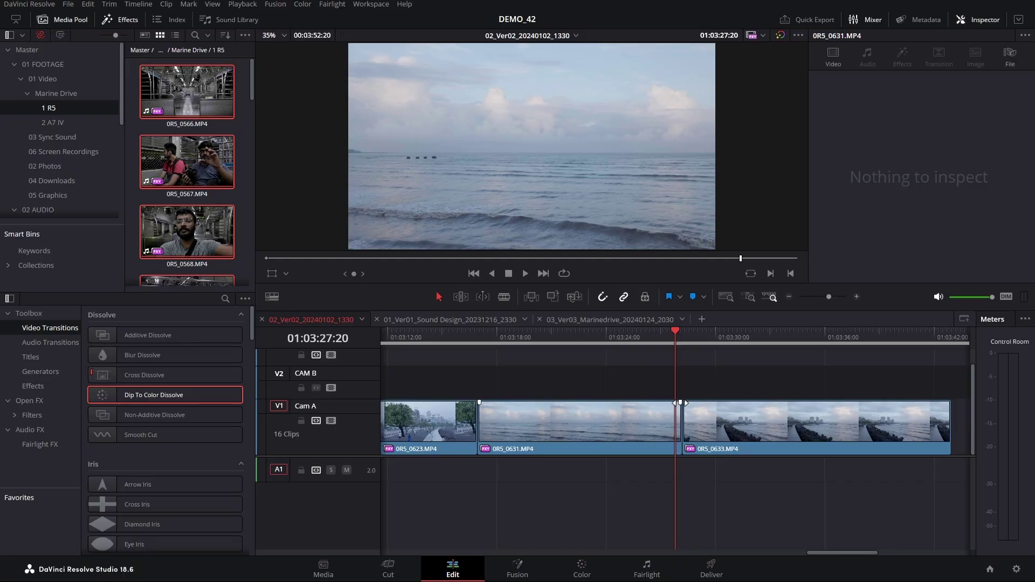
Add a fade-out to the end of clip 0R5_0631.MP4 and play it back
left_click_drag(646, 405, 651, 404)
left_click_drag(650, 334, 643, 338)
key("space")
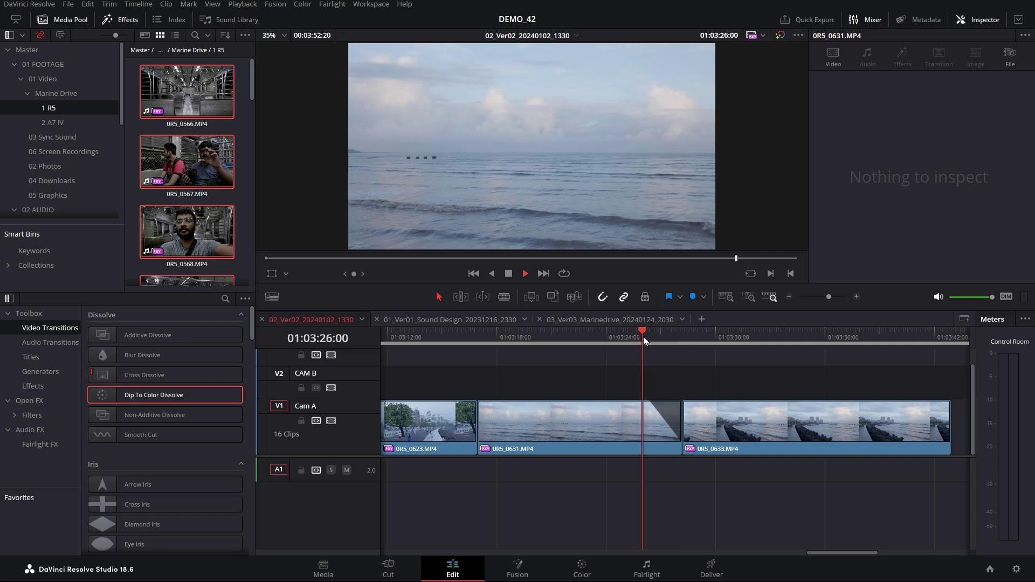
key("space")
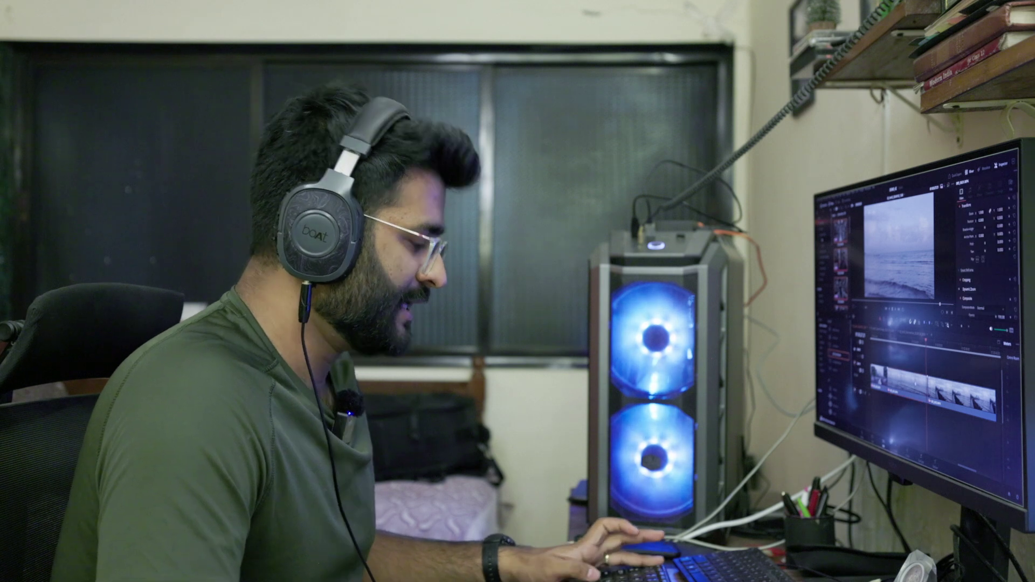
Move clips 0R5_0631.MP4 and 0R5_0633.MP4 up from the Cam A track to the CAM B track
left_click(916, 383)
key("alt+Up")
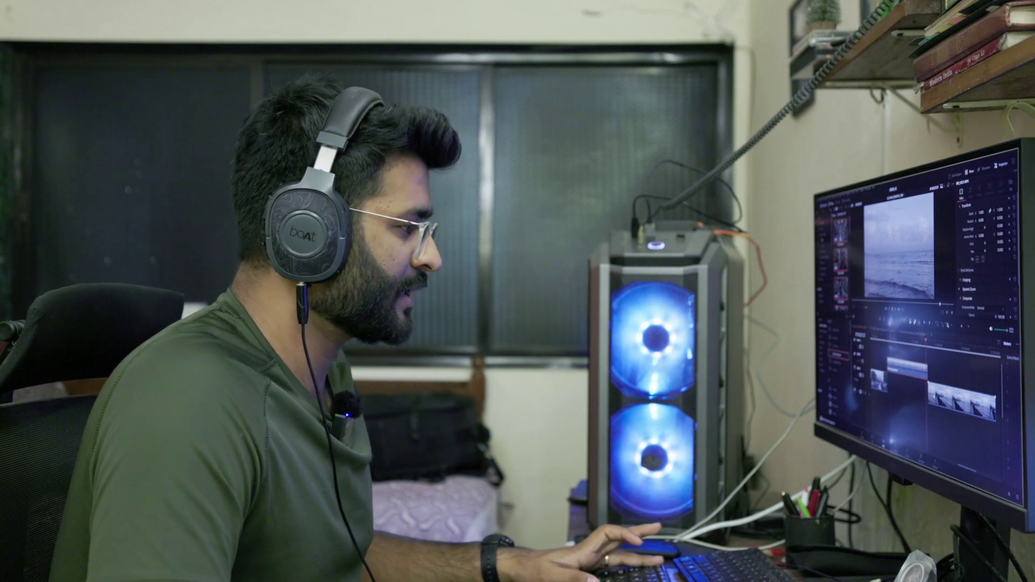
left_click(936, 395)
key("alt+Up")
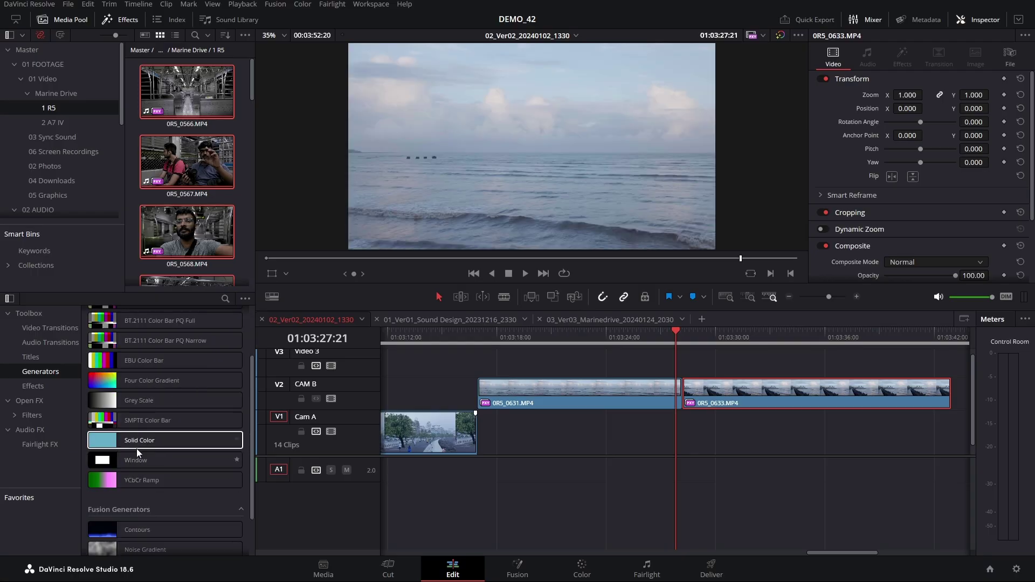
Place a Solid Color generator on Cam A beneath the cut between the two sea clips and set its color to white (#ffffff)
left_click_drag(137, 452, 602, 432)
left_click(721, 428)
left_click(897, 83)
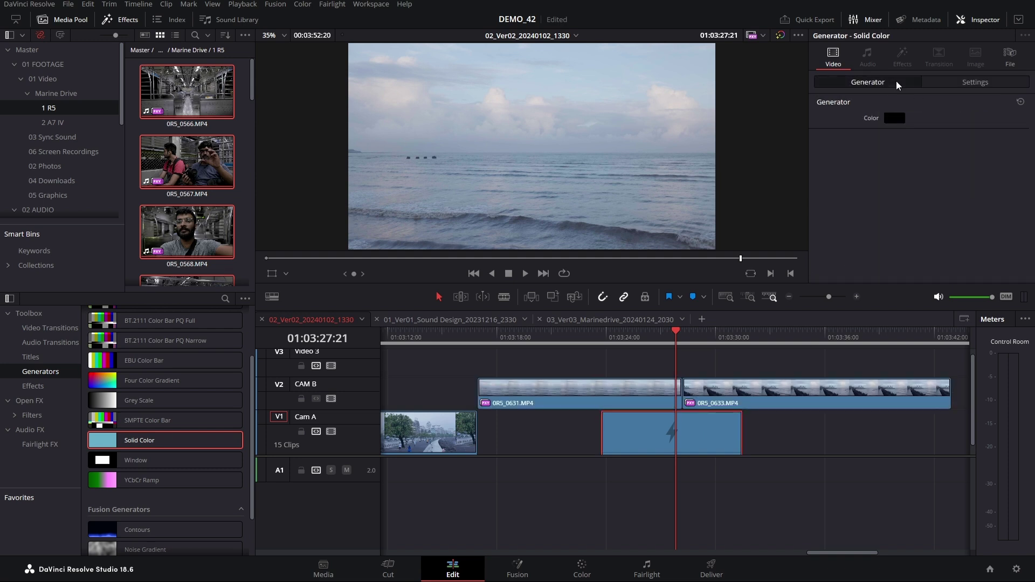
left_click(899, 118)
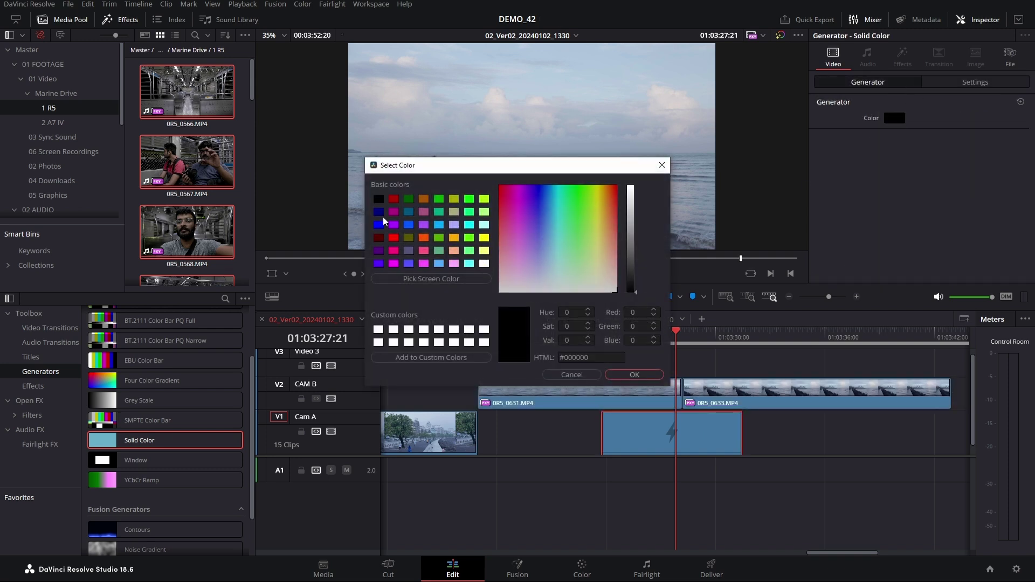
left_click(634, 375)
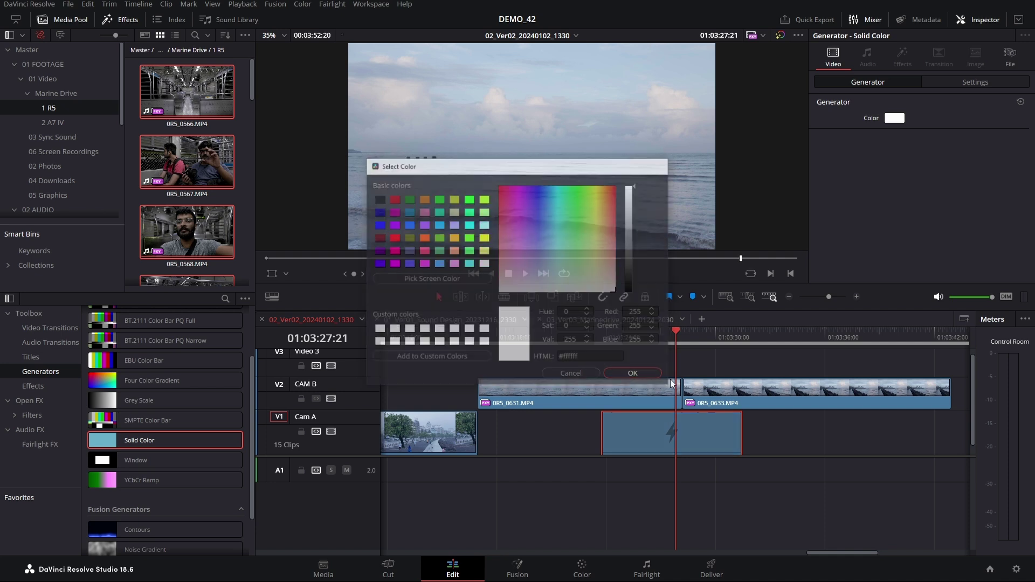
Fade out the end of 0R5_0631.MP4 over the white solid and play back the transition
left_click_drag(681, 380, 646, 413)
left_click(635, 342)
key("space")
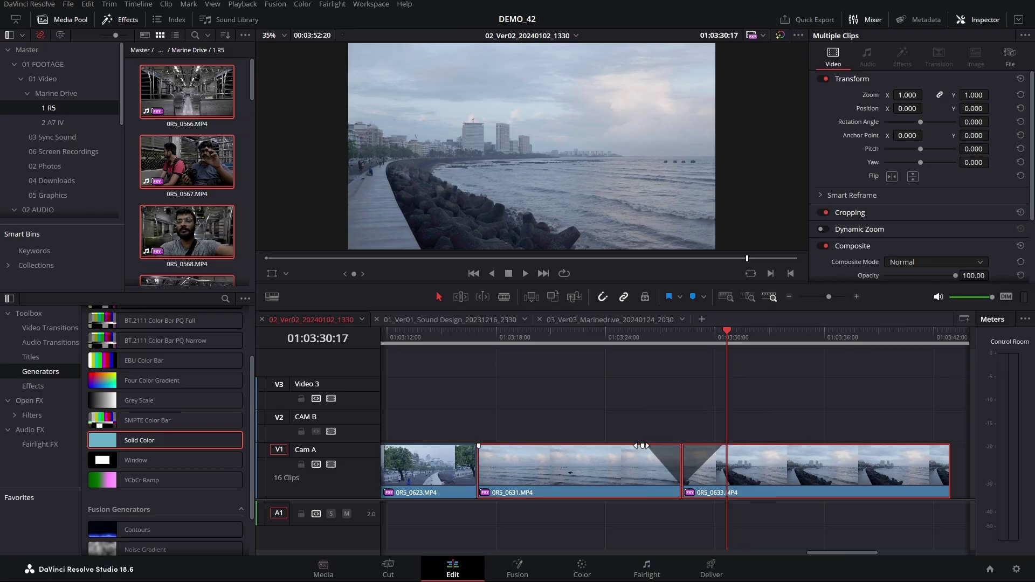
Replace the fades between 0R5_0631.MP4 and 0R5_0633.MP4 with a Dip To Color Dissolve lasting 105 frames
left_click_drag(643, 446, 738, 458)
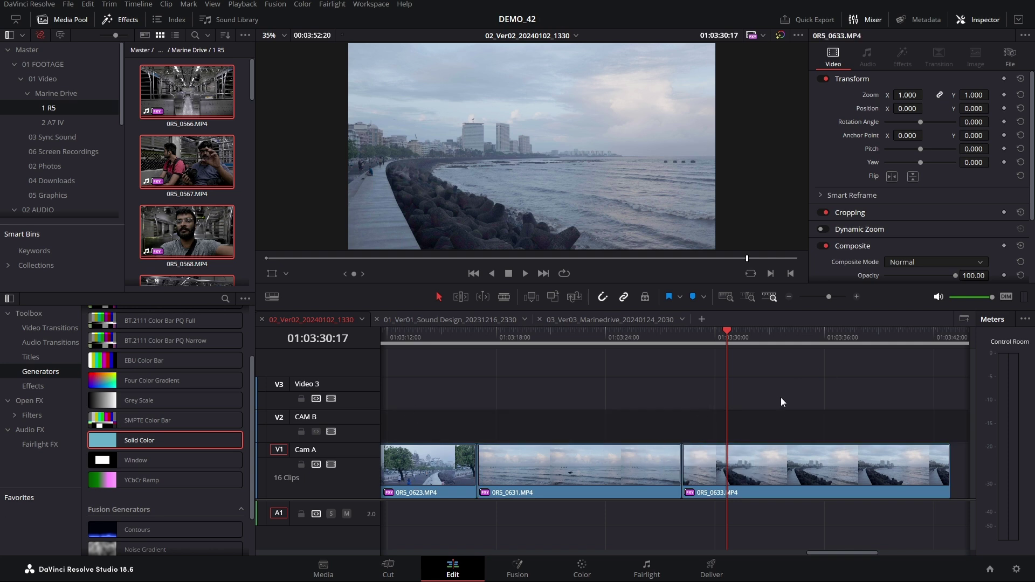
left_click(25, 329)
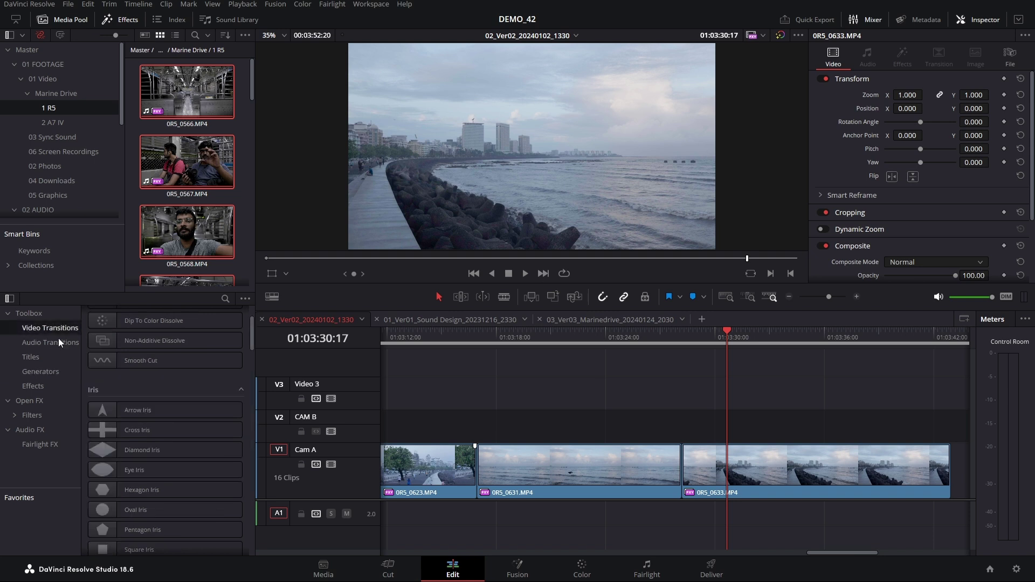
scroll(170, 380, "up", 3)
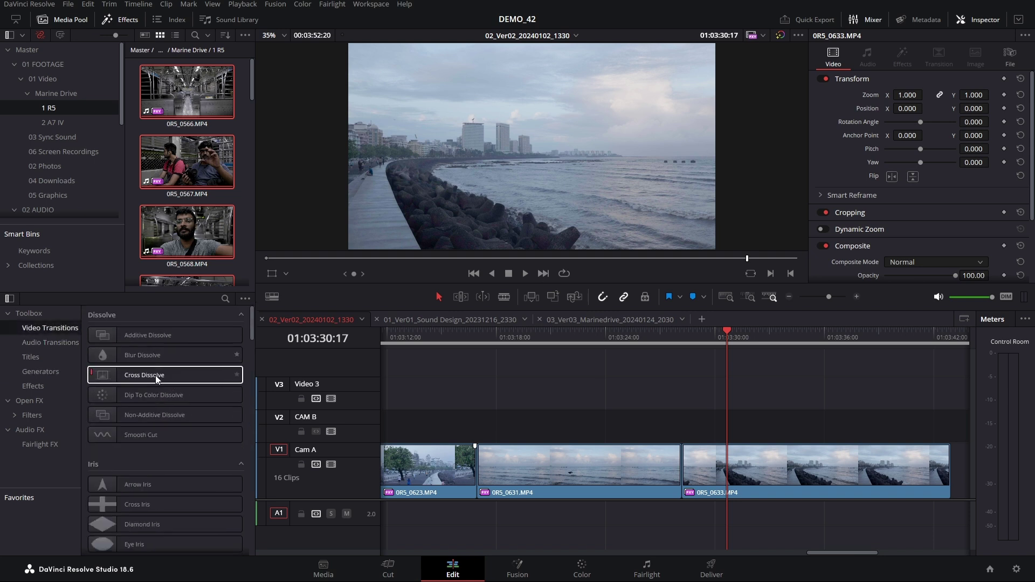
left_click_drag(157, 396, 732, 463)
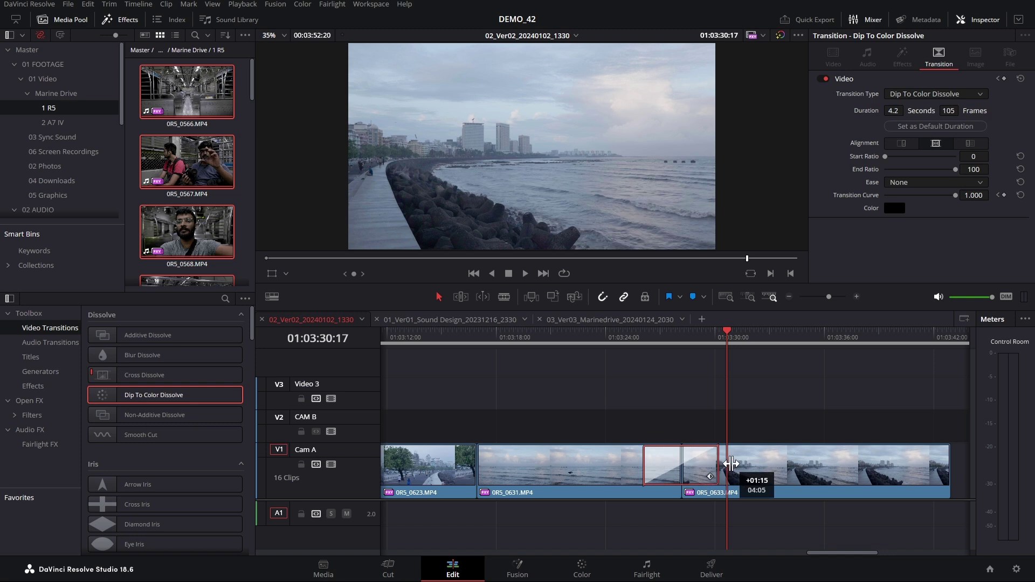
Set the Dip To Color Dissolve's color to white (#ffffff) and play the transition
left_click(895, 208)
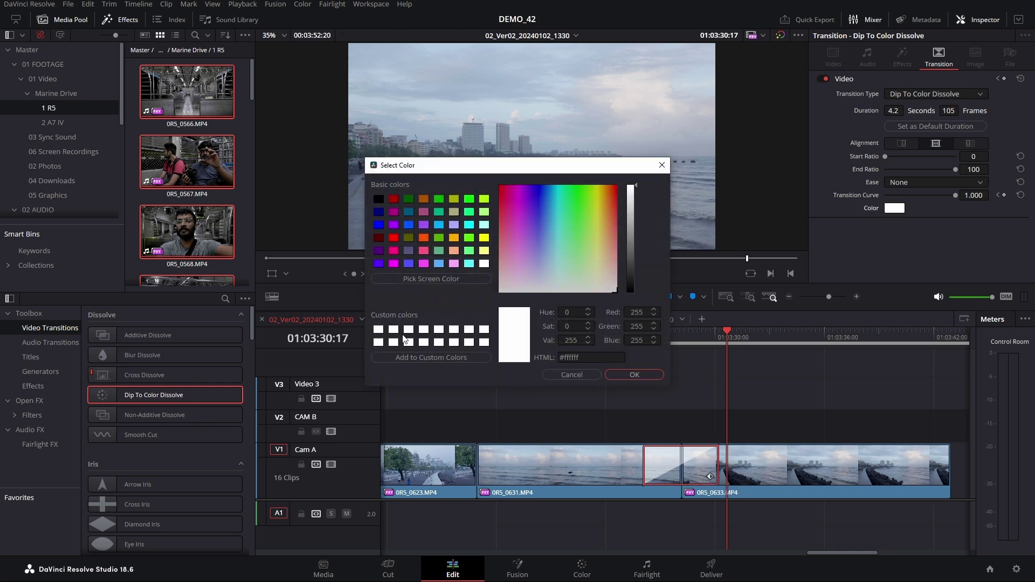
left_click(630, 376)
left_click(643, 339)
key("space")
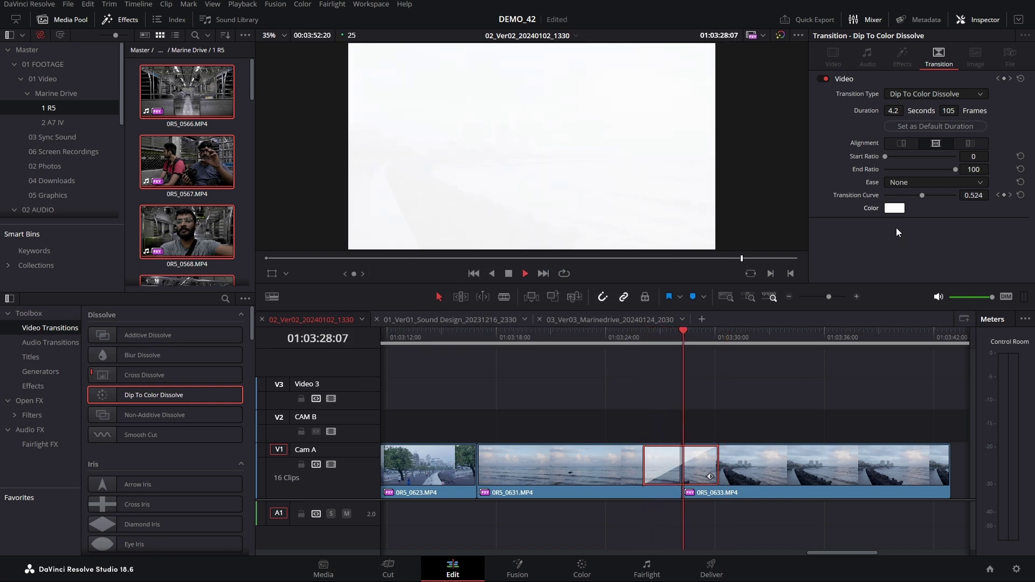
Set the Dip To Color Dissolve's color to purple (#aa00ff) and return the playhead to just before the transition
left_click(895, 208)
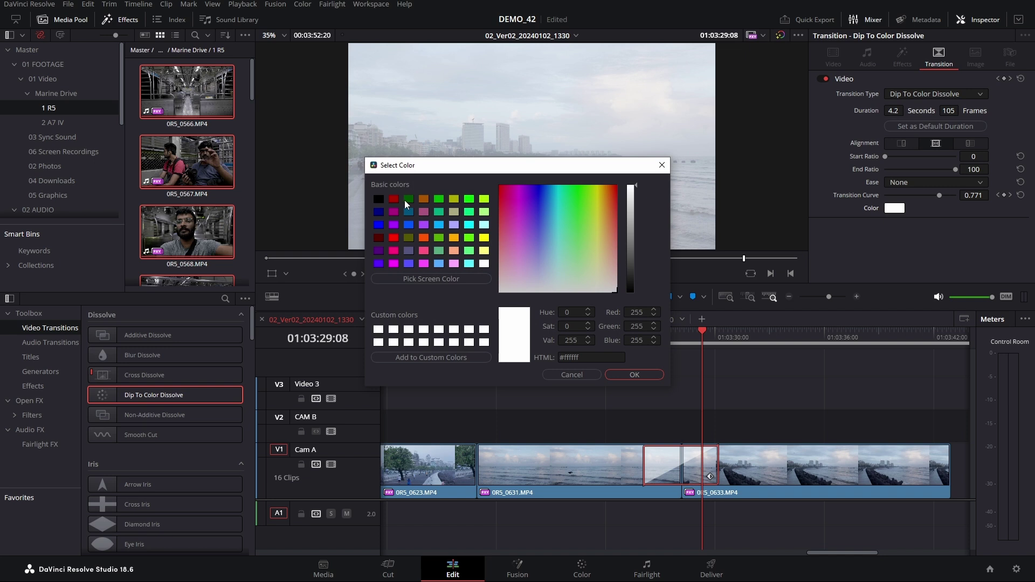
left_click(393, 225)
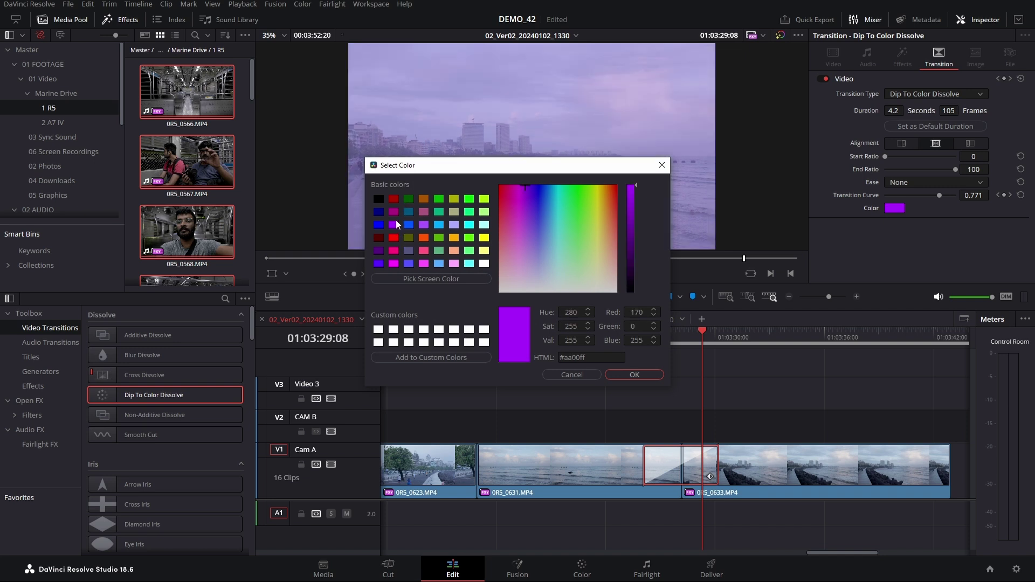
left_click(651, 379)
left_click(629, 339)
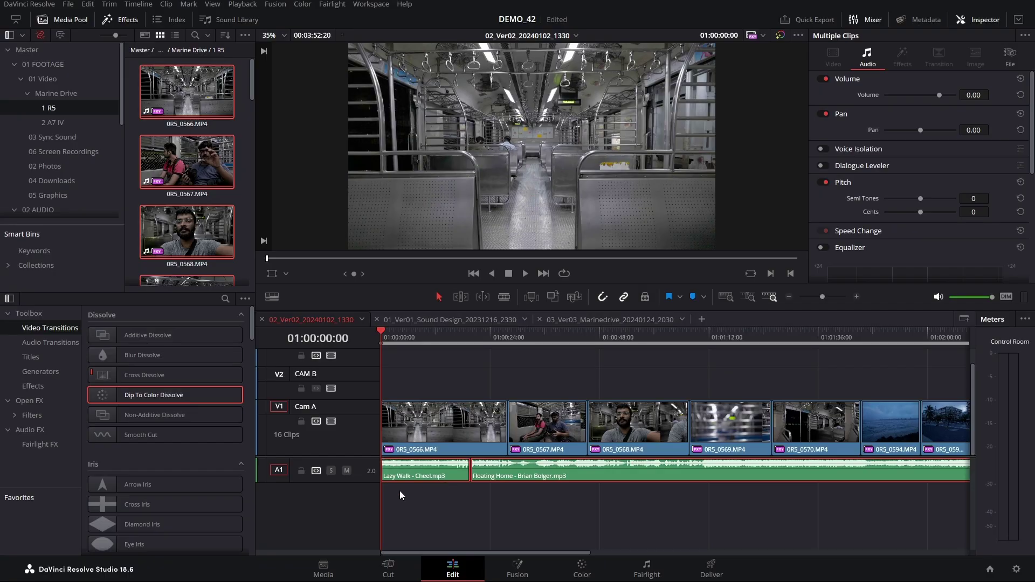
Make the Audio 1 track taller and lower the volume of both music clips to -9.69
left_click_drag(364, 481, 368, 513)
left_click_drag(440, 538, 534, 494)
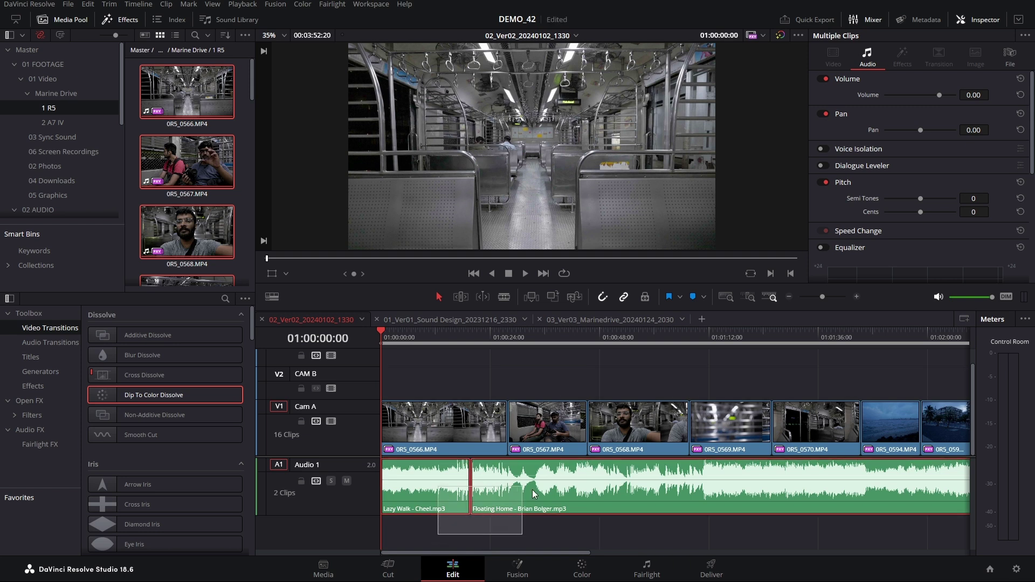
left_click_drag(944, 99, 934, 102)
Play the music across the cut between the Lazy Walk and Floating Home clips
key("ctrl+equal")
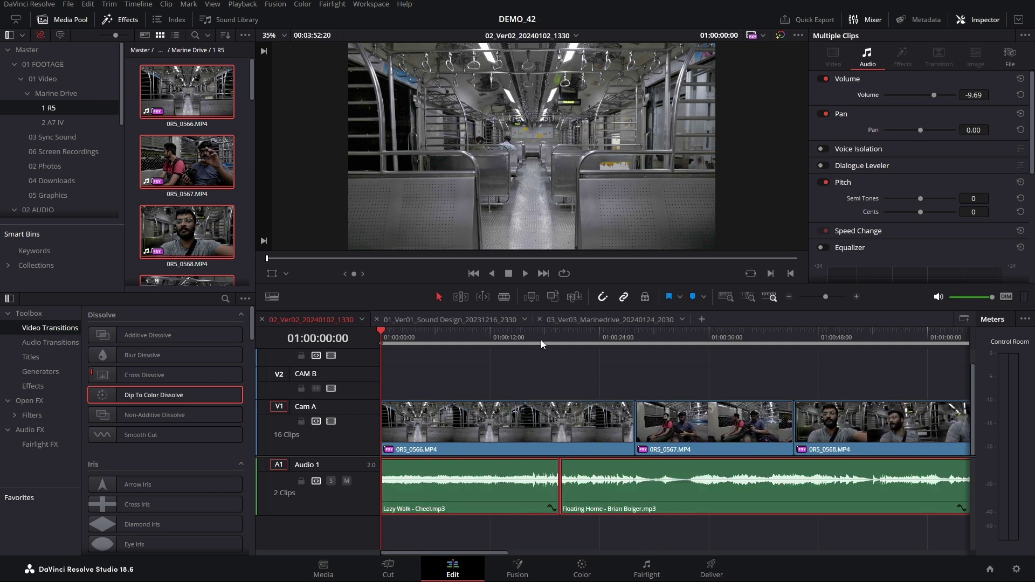
left_click_drag(546, 341, 550, 343)
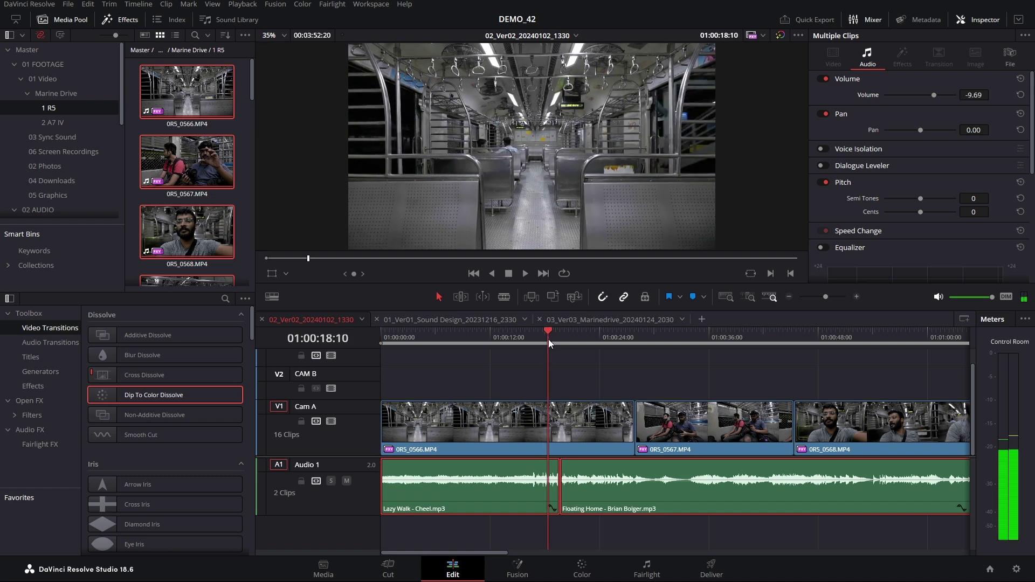
key("ctrl+equal")
key("ctrl+equal")
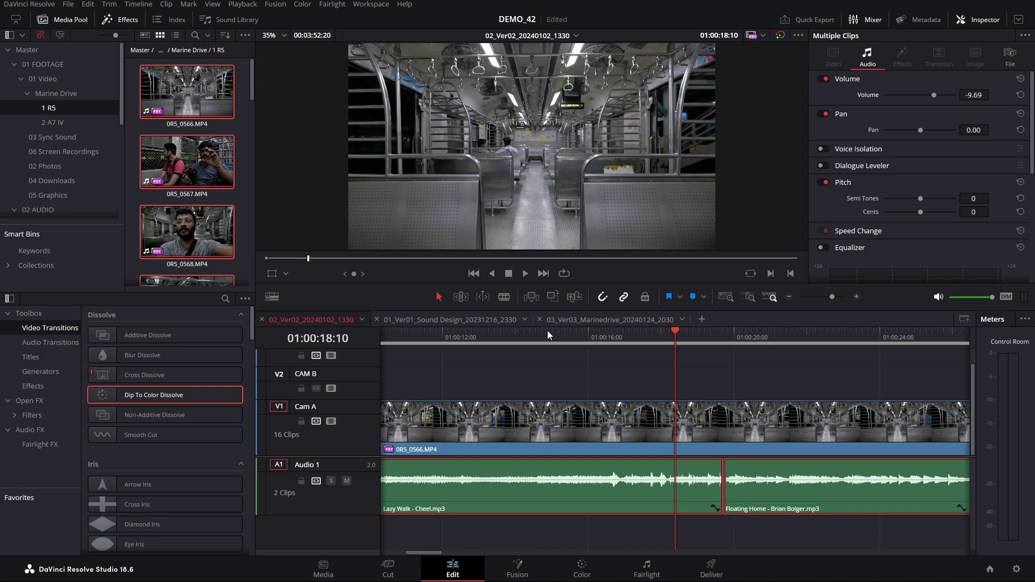
key("space")
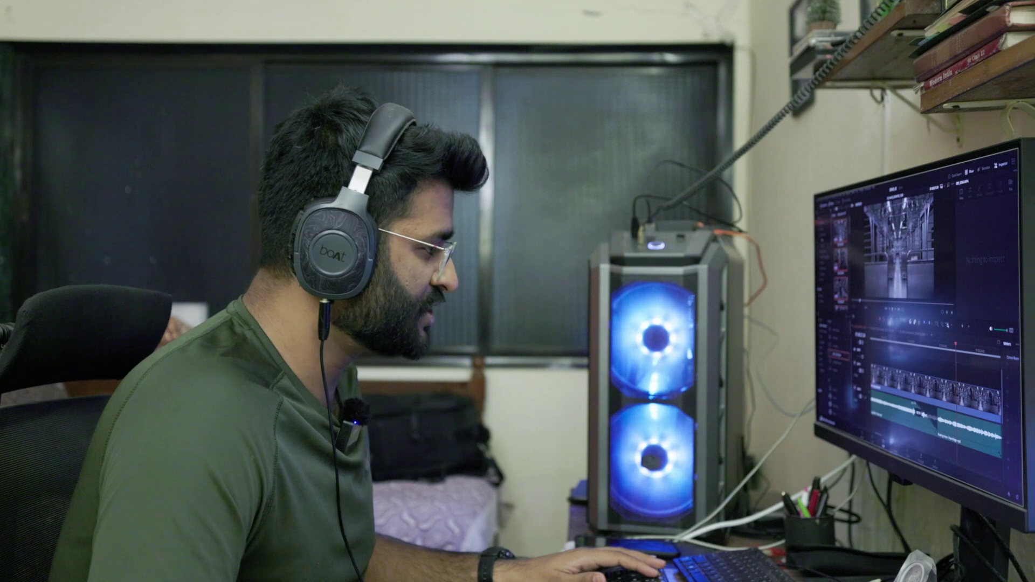
Fade out the end of Lazy Walk, fade in the start of Floating Home, and play across the cut
left_click_drag(937, 412, 907, 403)
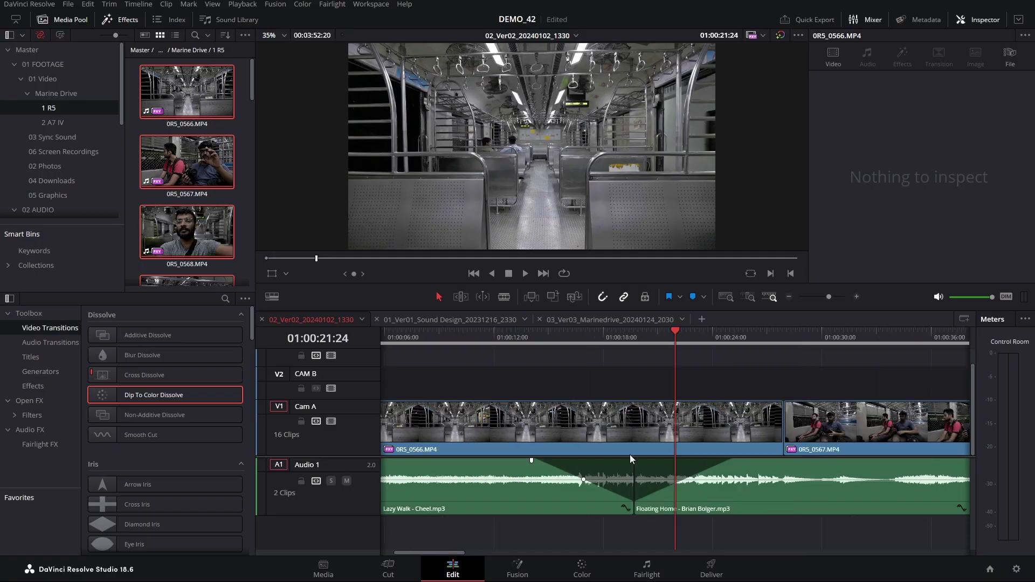
left_click(512, 336)
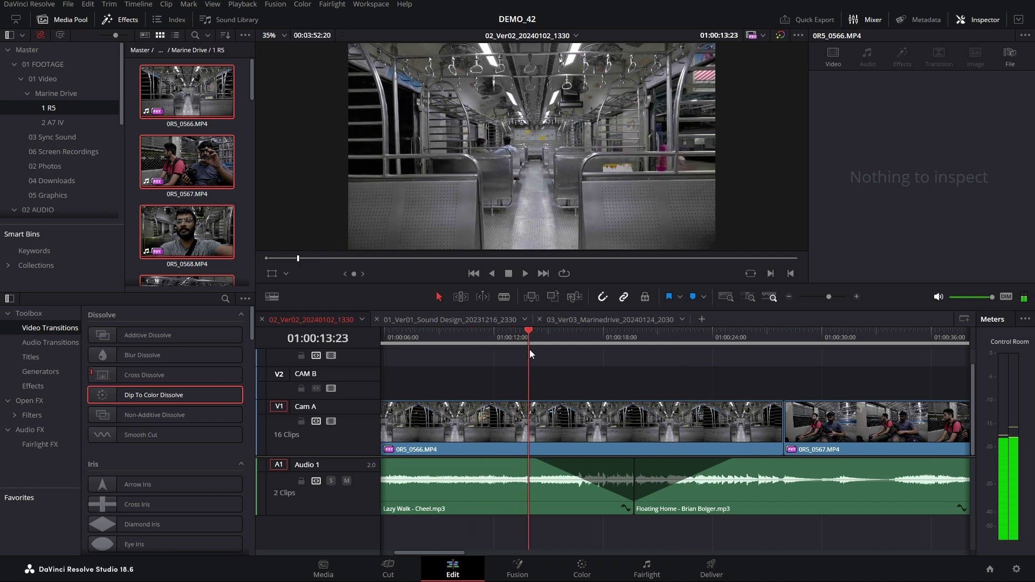
left_click_drag(503, 358, 498, 359)
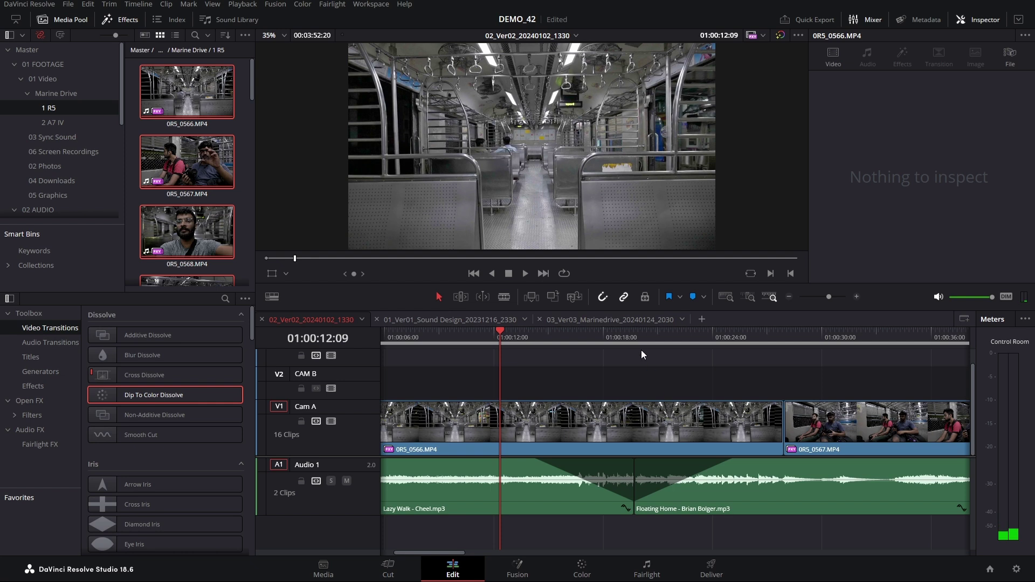
left_click_drag(647, 343, 712, 351)
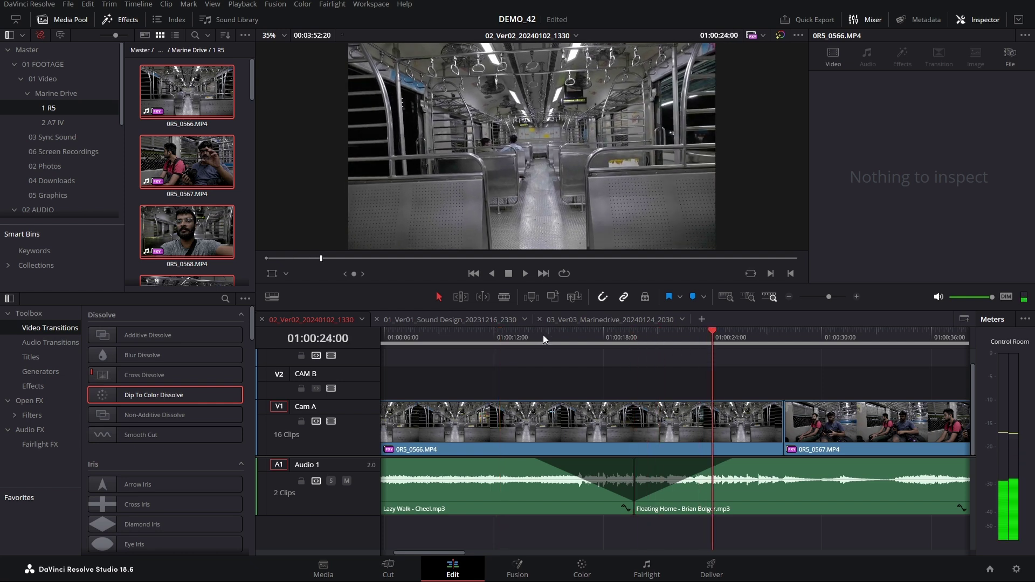
left_click(519, 342)
key("space")
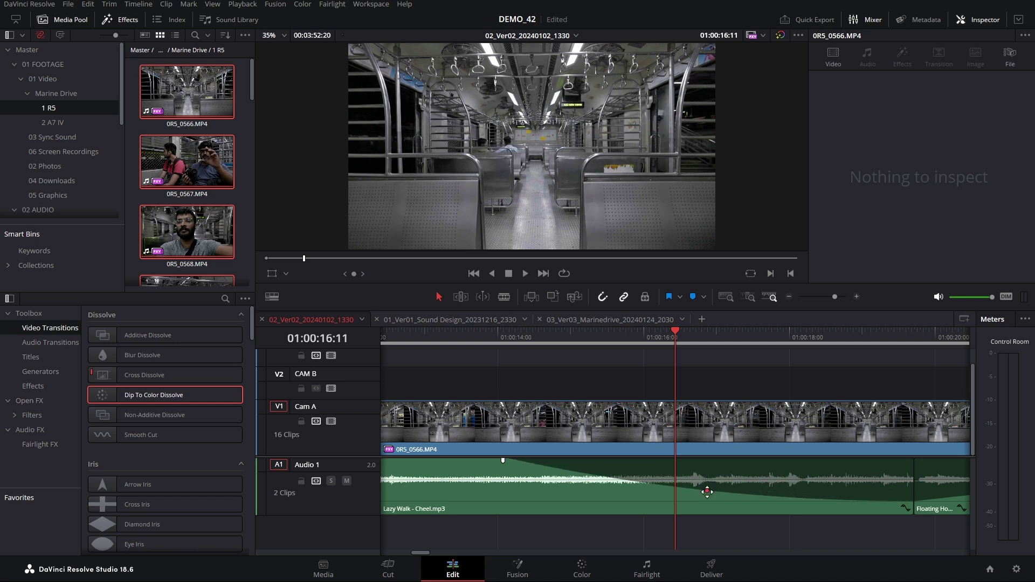
Bend the fade curves of both music clips and place the playhead before the fades
scroll(708, 503, "down", 3)
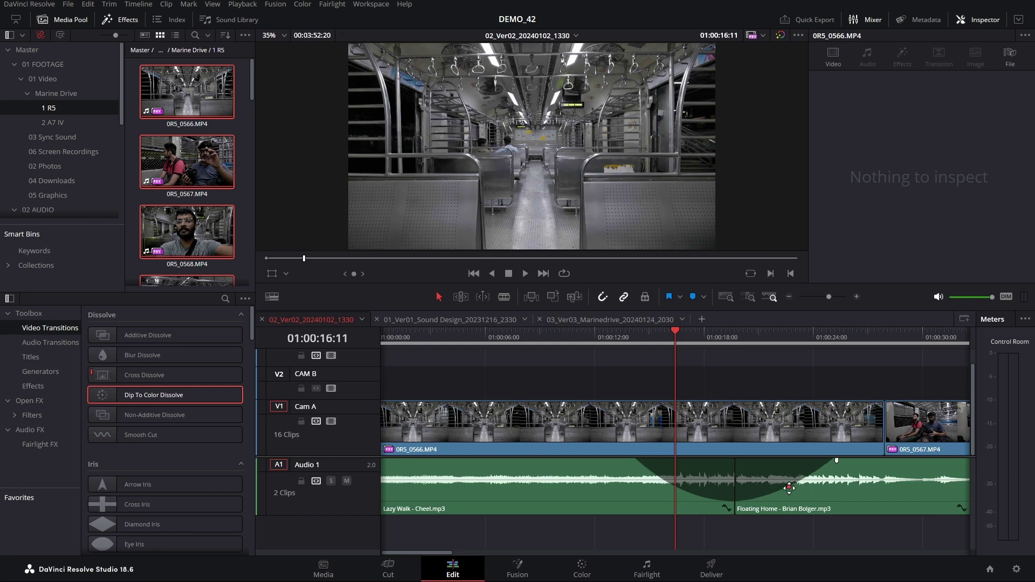
left_click(593, 356)
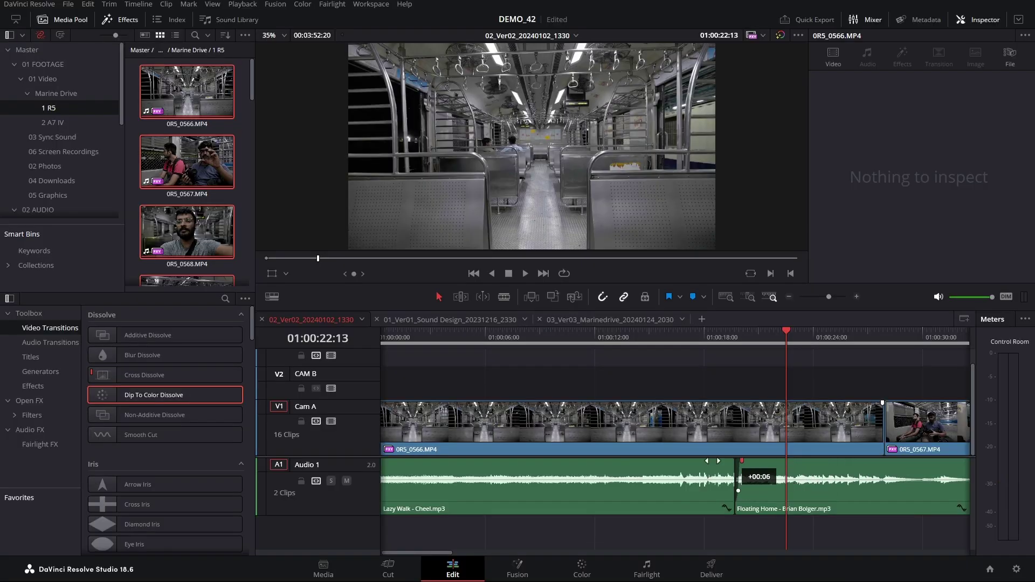
Remove the music fades, trim the adjoining clip ends, and apply a Cross Fade 0 dB of 127 frames between the songs
left_click(50, 343)
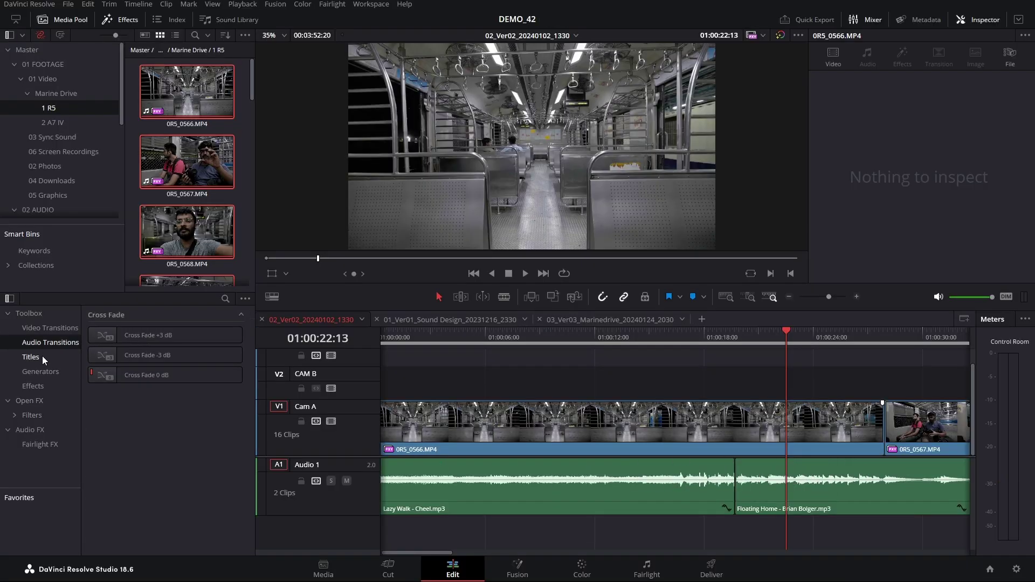
left_click_drag(130, 376, 744, 468)
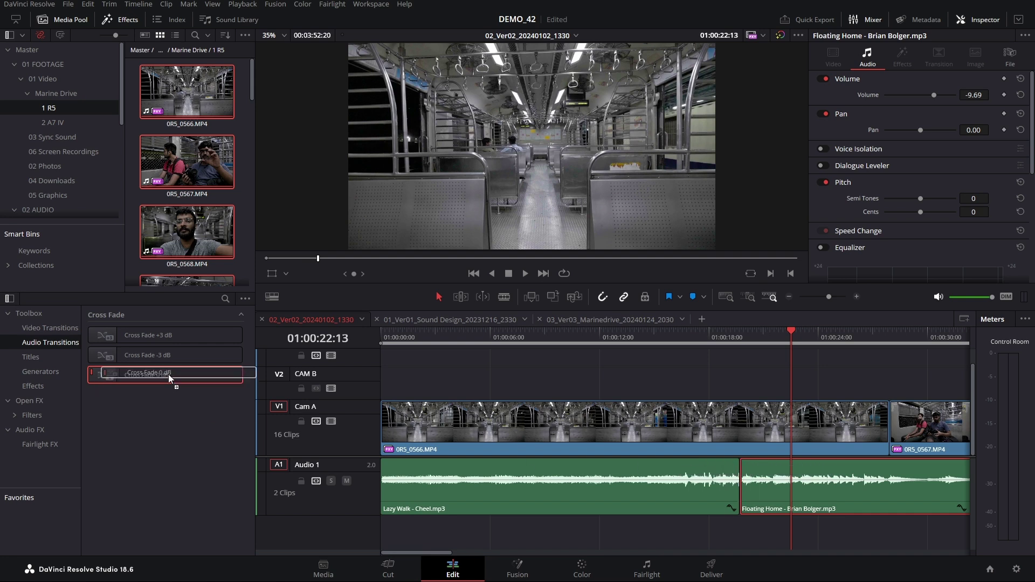
left_click_drag(747, 472, 797, 475)
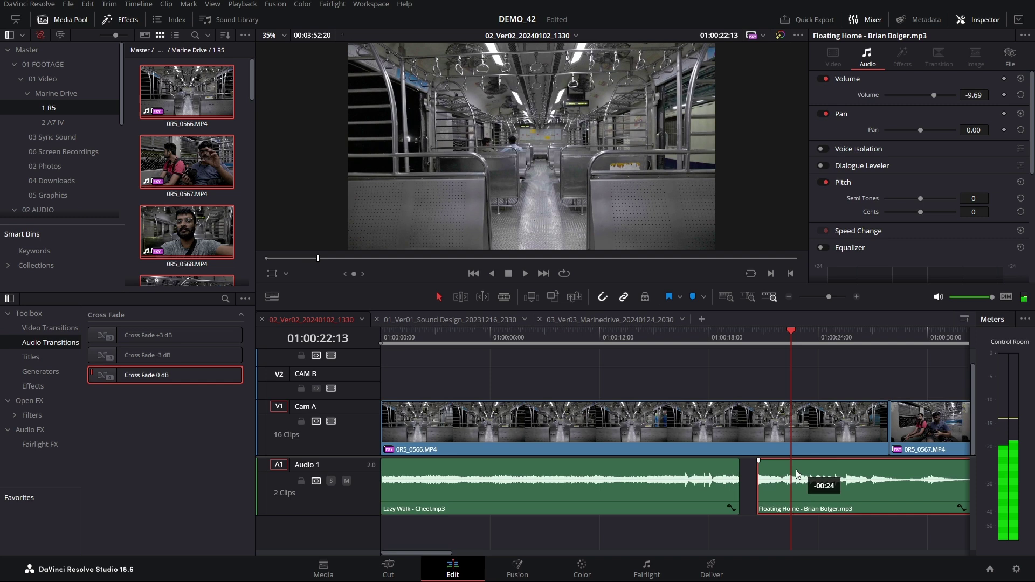
left_click_drag(156, 377, 740, 479)
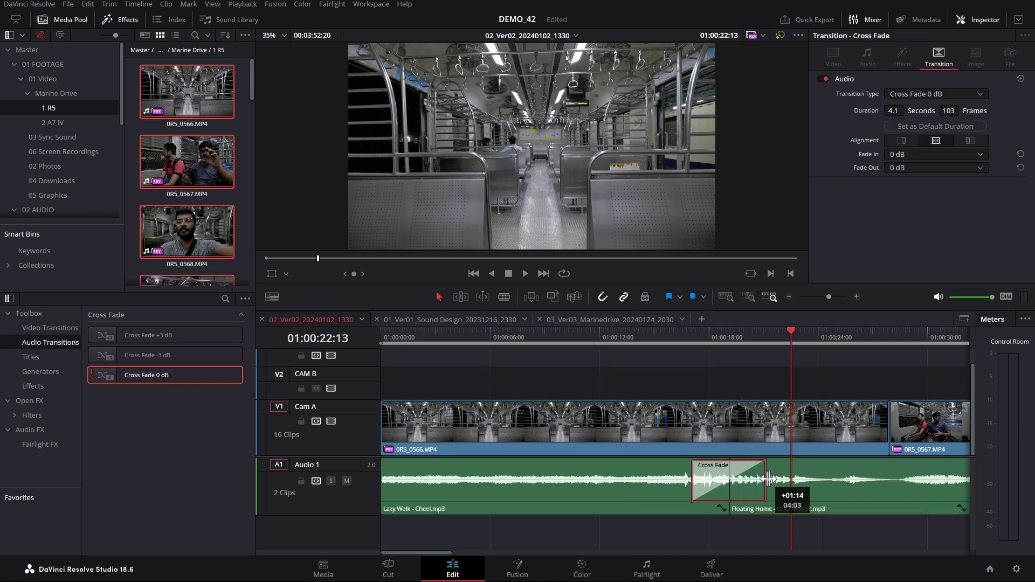
Play the music from before the Cross Fade to hear how the songs blend
left_click(651, 338)
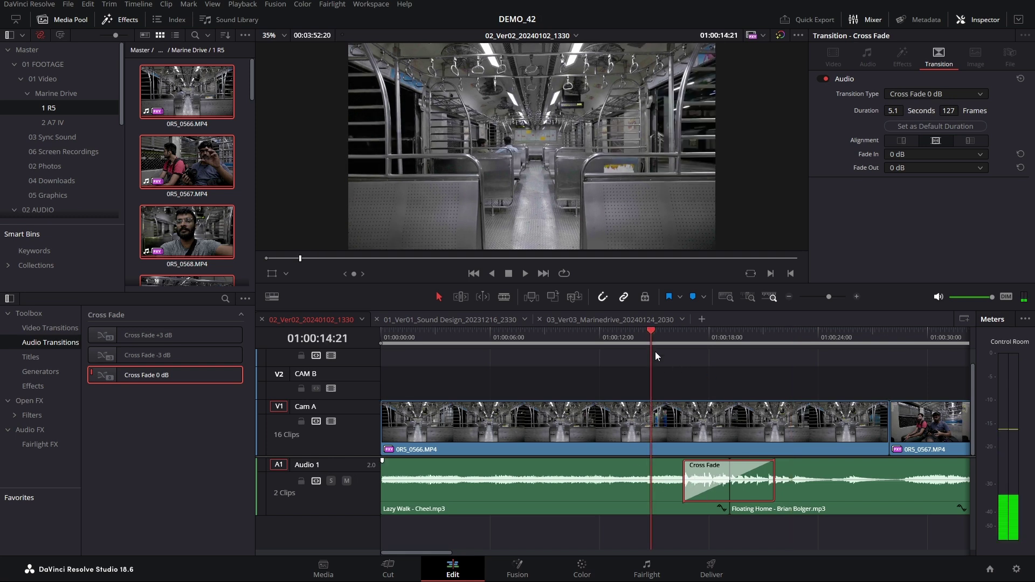
left_click(631, 336)
key("space")
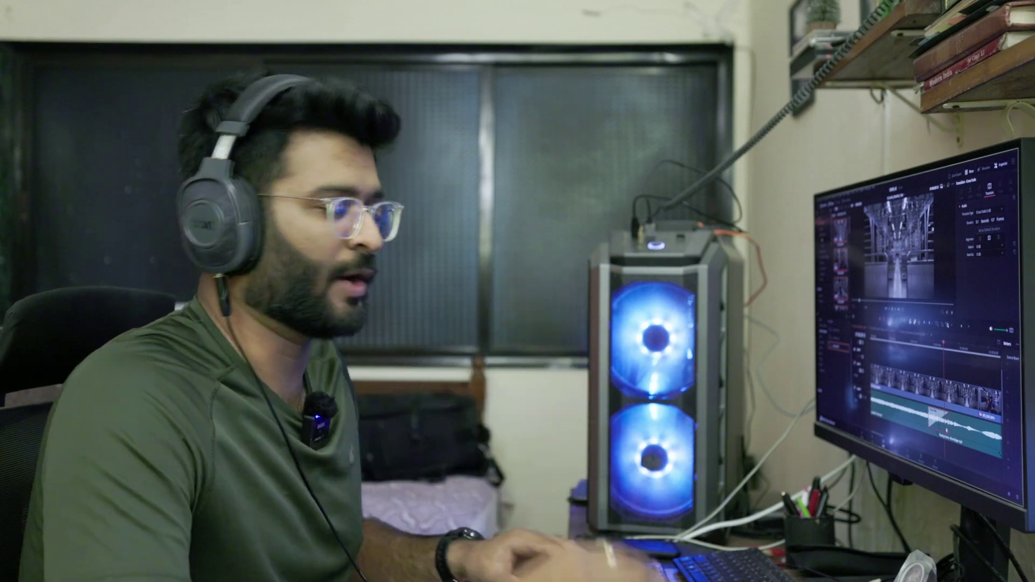
Select the edit point between the two music clips nearest the playhead
key("v")
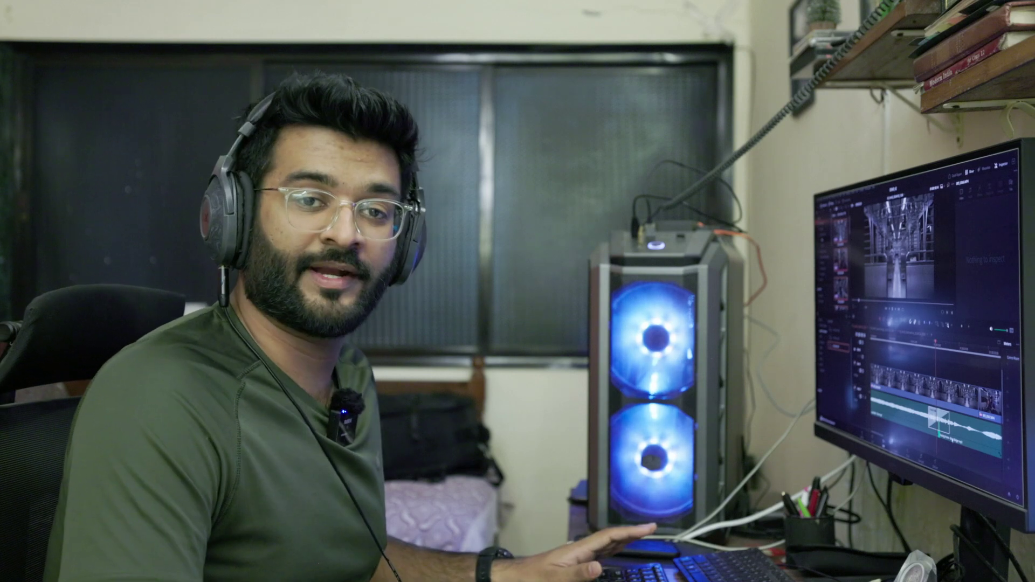